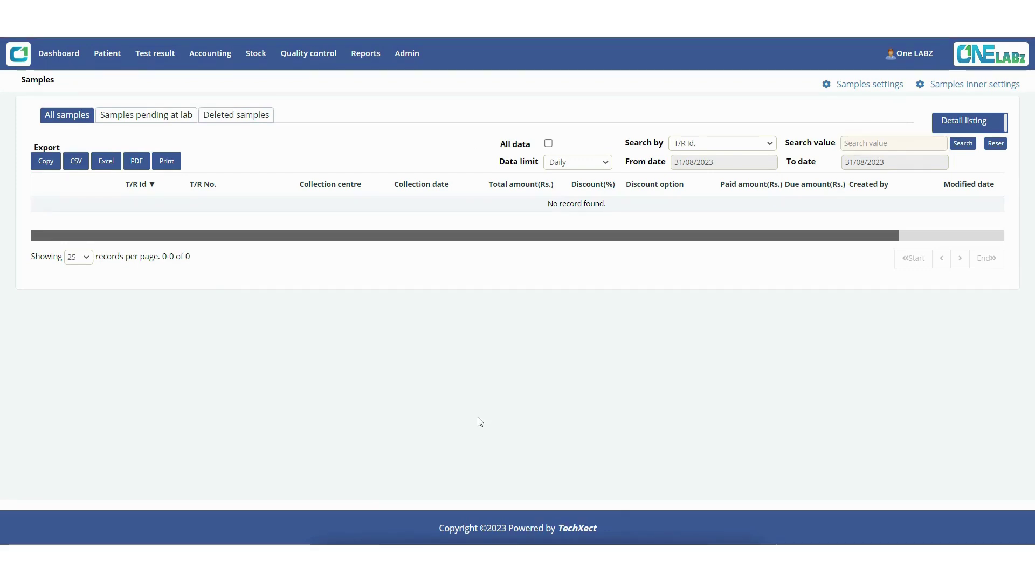
Step: From the Patient menu, open Register patient to get a blank Collect sample form
left_click(108, 53)
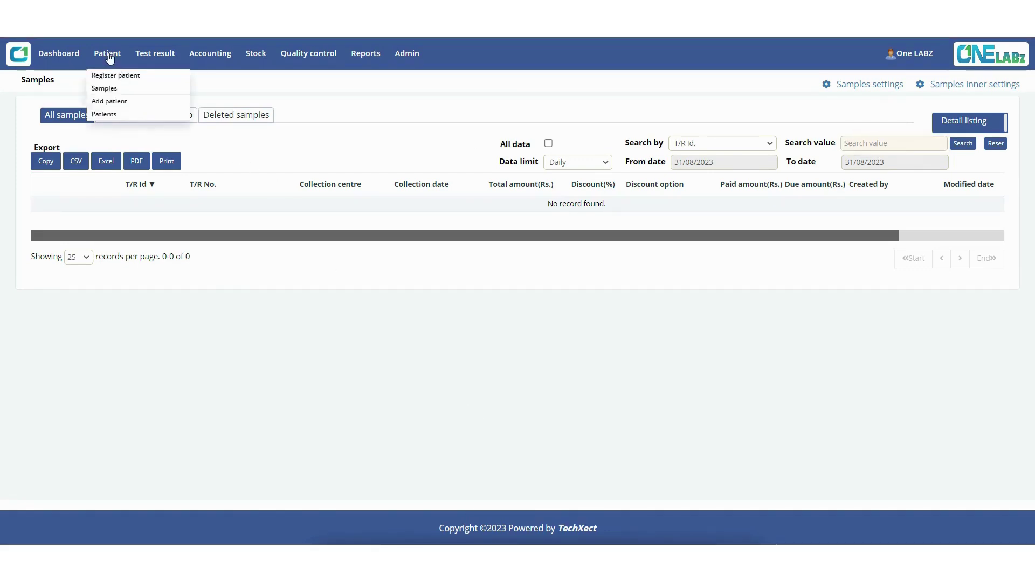
left_click(108, 73)
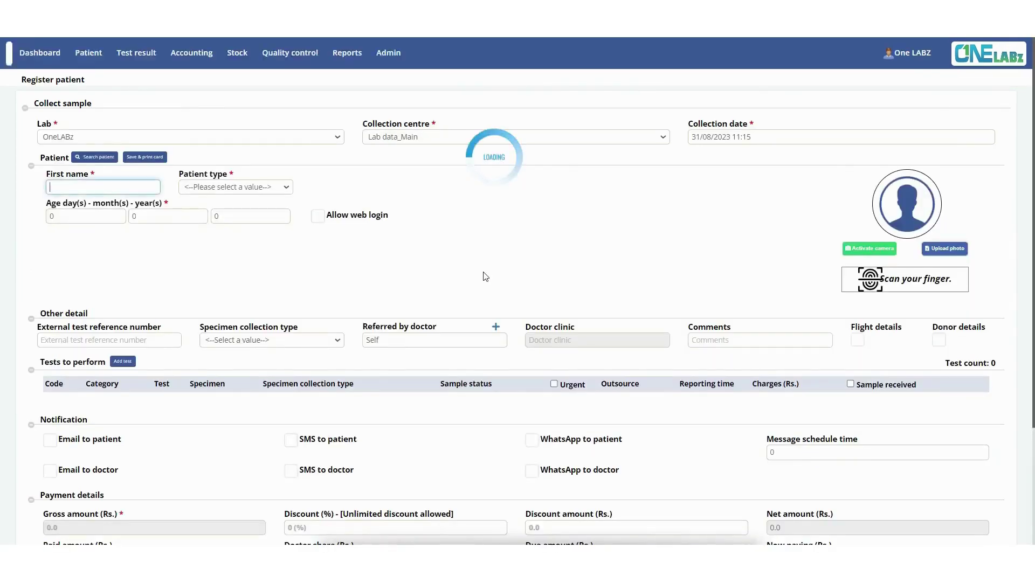
left_click(938, 342)
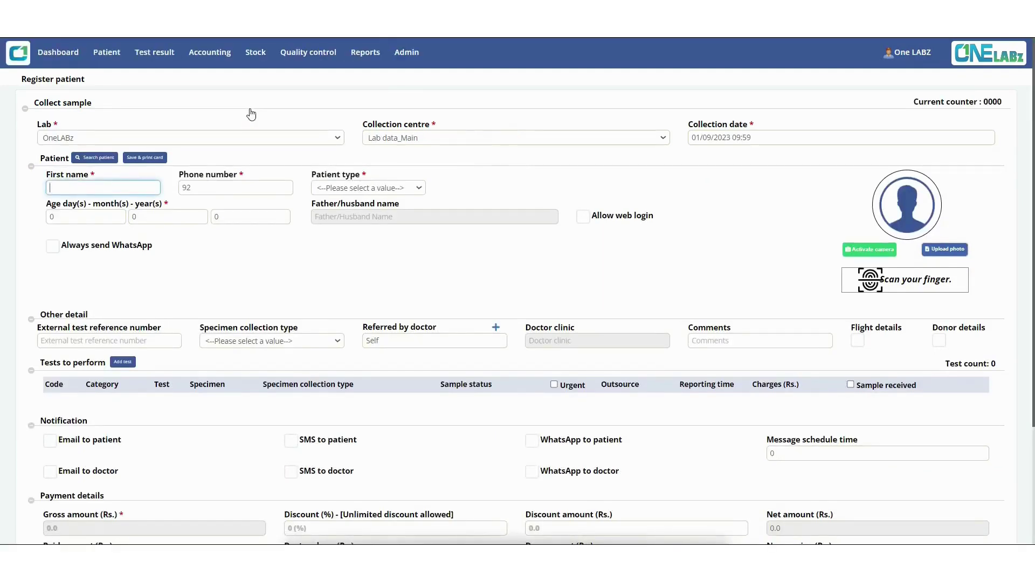
left_click(406, 54)
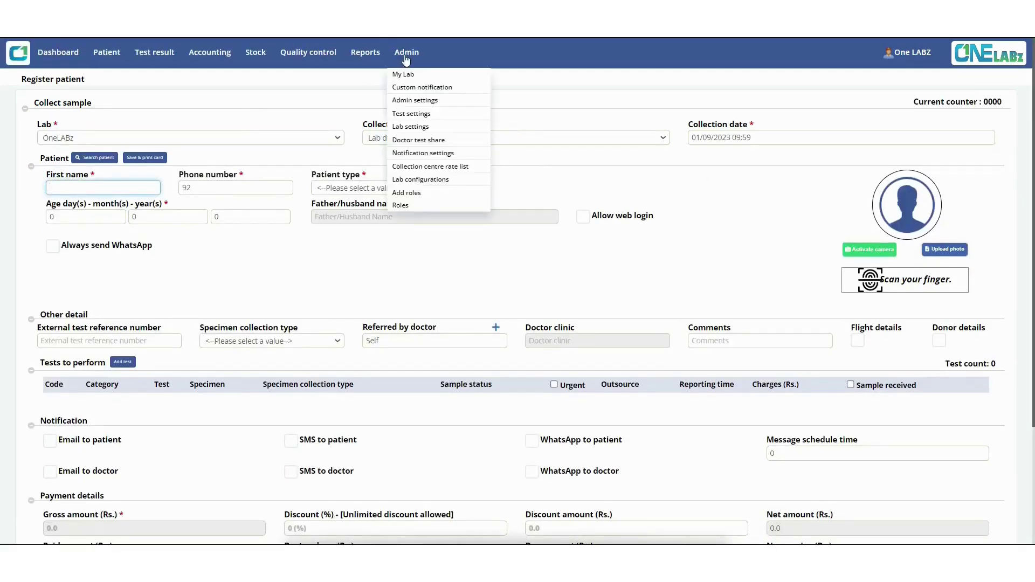
left_click(411, 116)
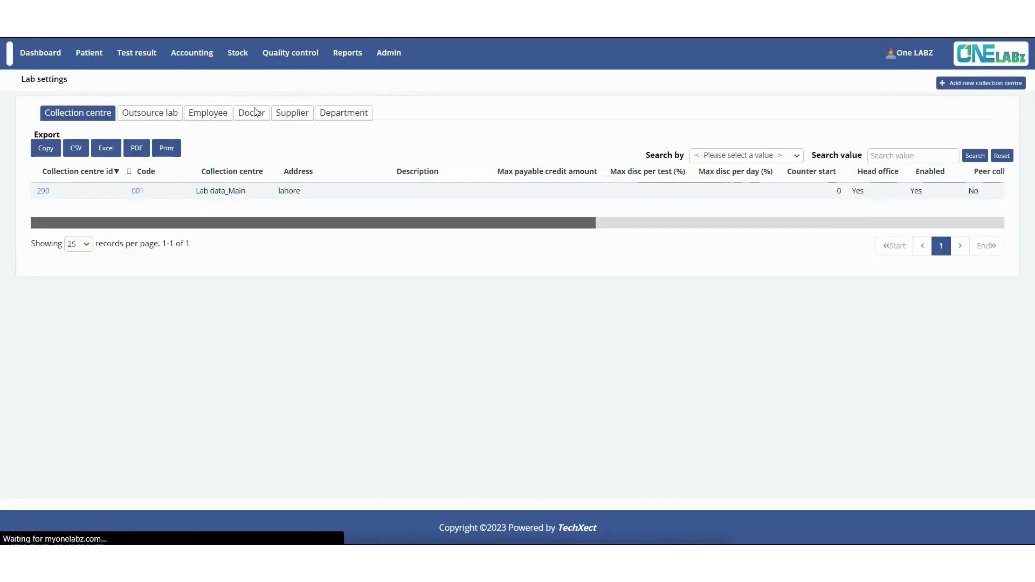
left_click(251, 113)
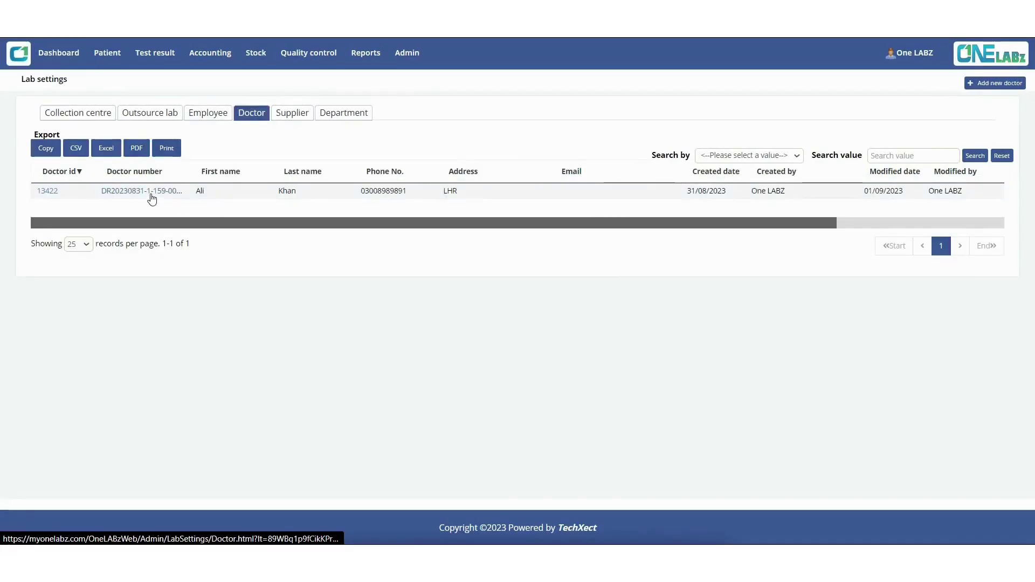
left_click(151, 193)
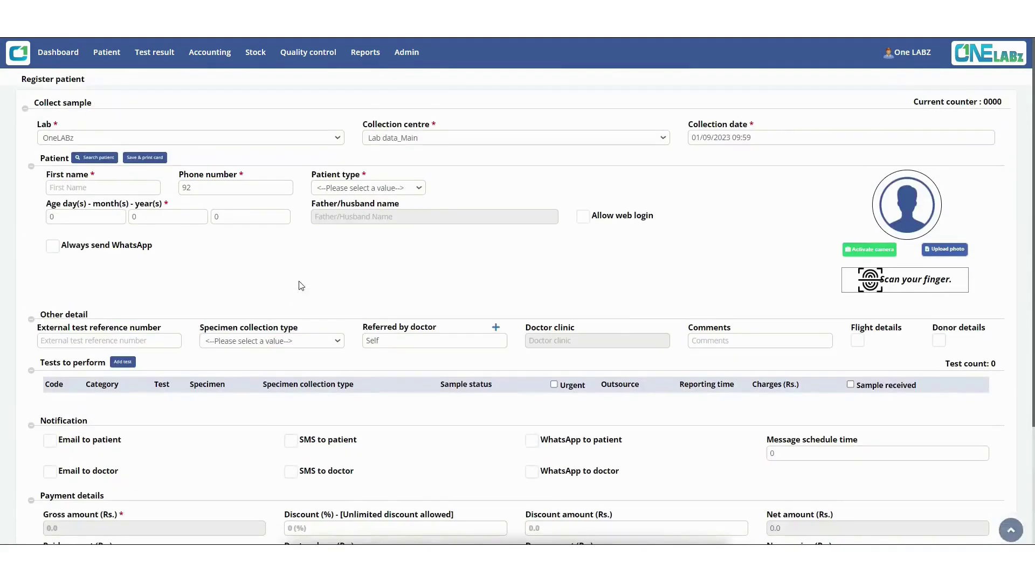
Step: Set patient type to Male, pick the referring doctor, and add the CBC For (Dengue) test
left_click(355, 189)
left_click(333, 213)
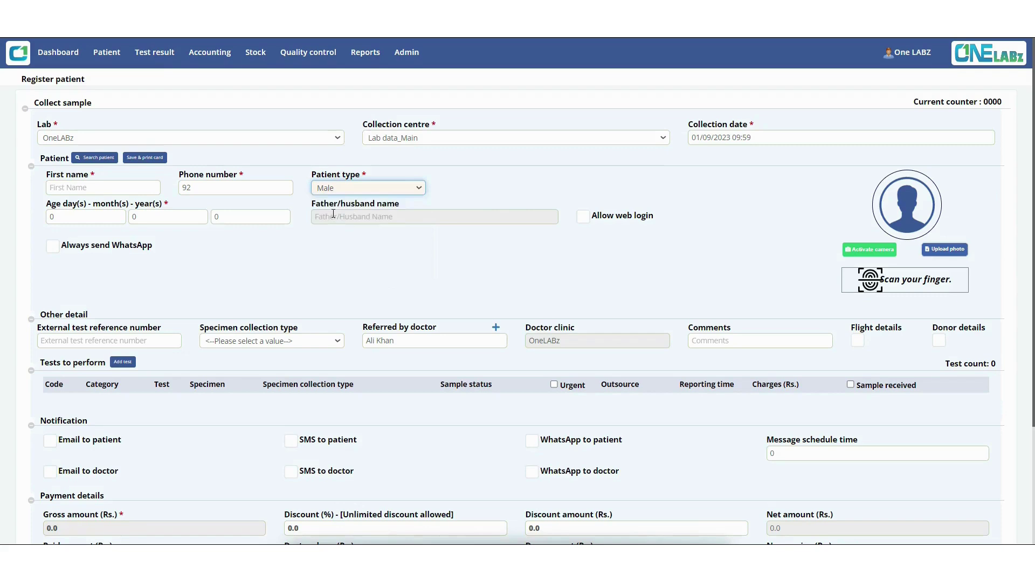
left_click(403, 341)
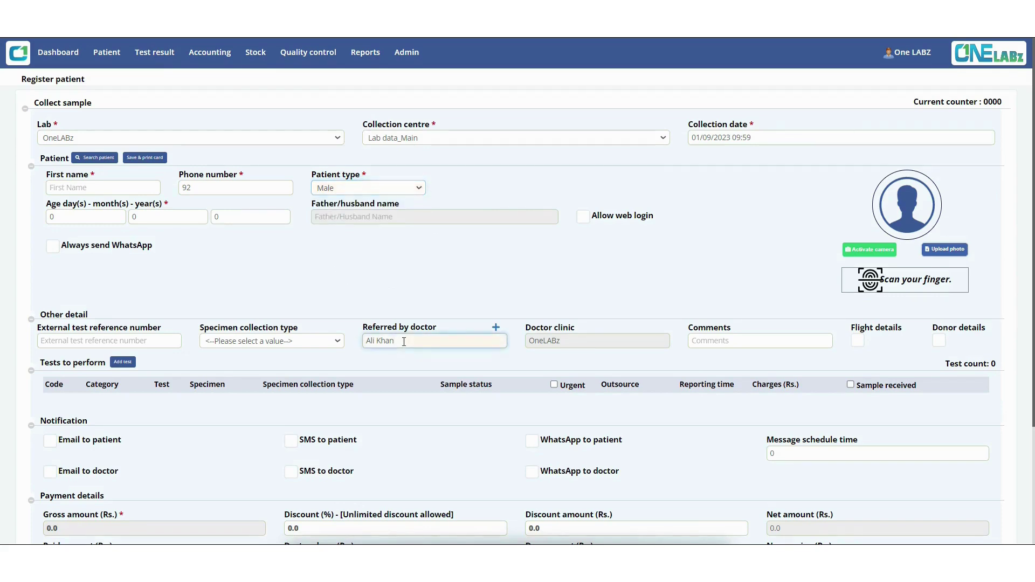
left_click(123, 362)
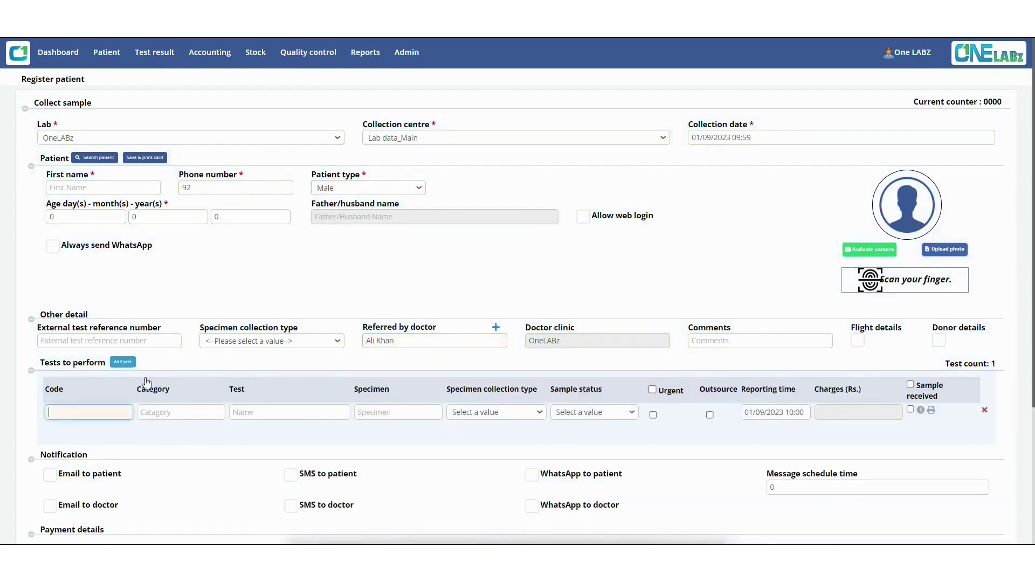
left_click(249, 413)
type("CBC")
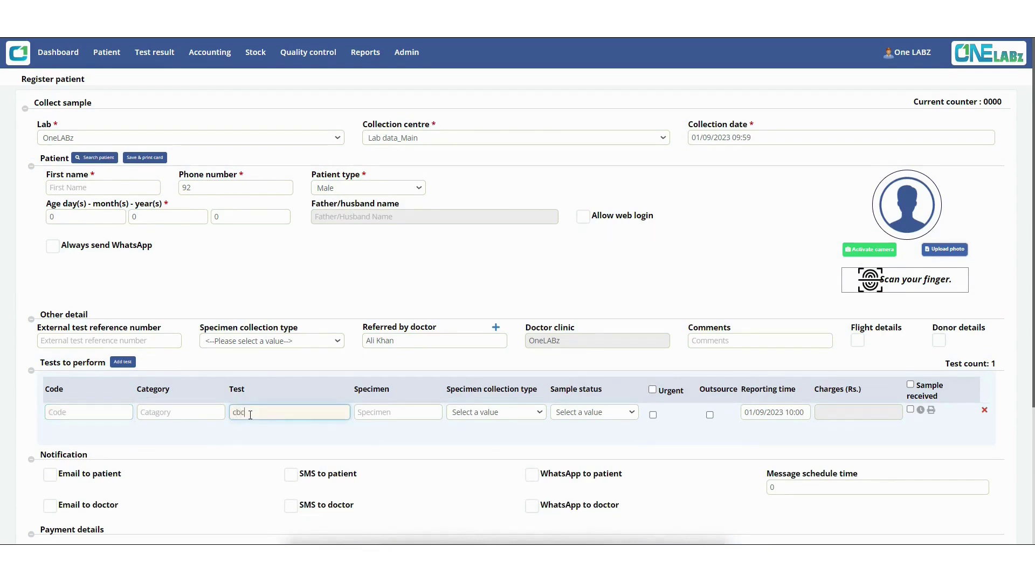
key("Down")
key("Down")
key("Return")
Step: Enter a 20% discount, then change the Discount (%) to 100
scroll(250, 415, "down", 4)
left_click(335, 375)
key("BackSpace")
key("BackSpace")
key("BackSpace")
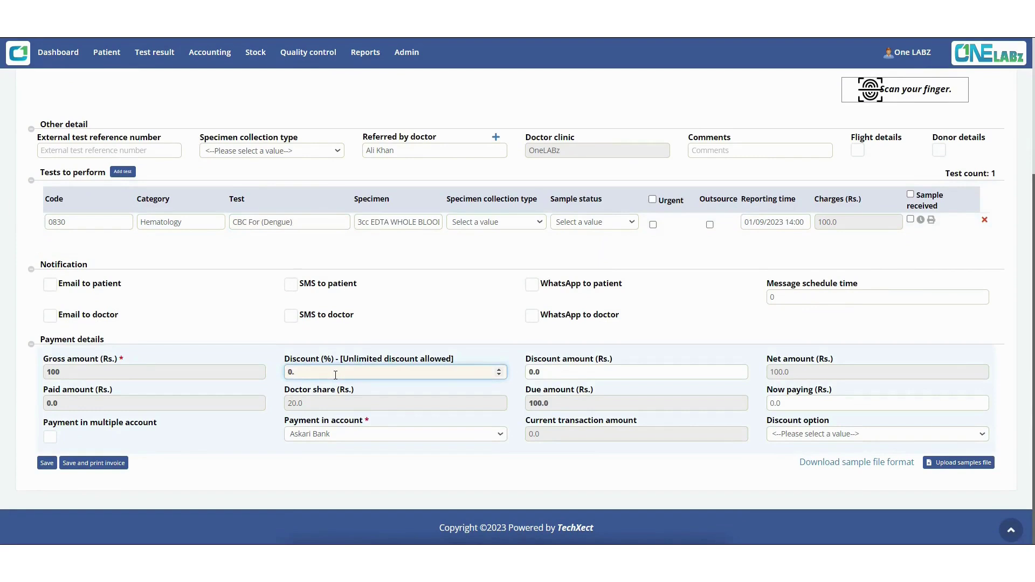
type("20")
left_click(479, 342)
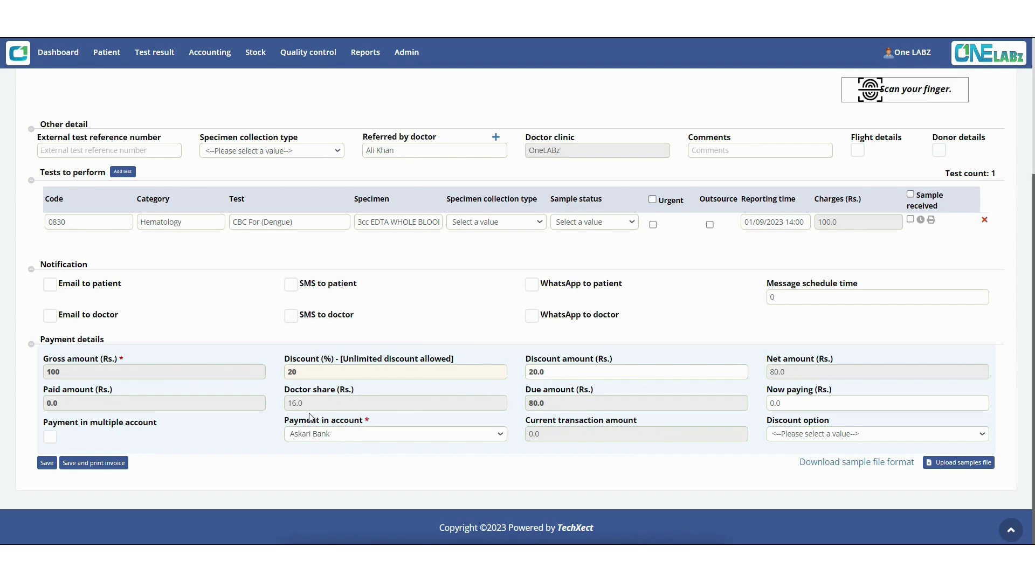
key("BackSpace")
key("BackSpace")
type("100")
Step: In Lab settings' Doctor list, set the doctor's Regular discount beared percentage to 50 and save
scroll(407, 341, "up", 4)
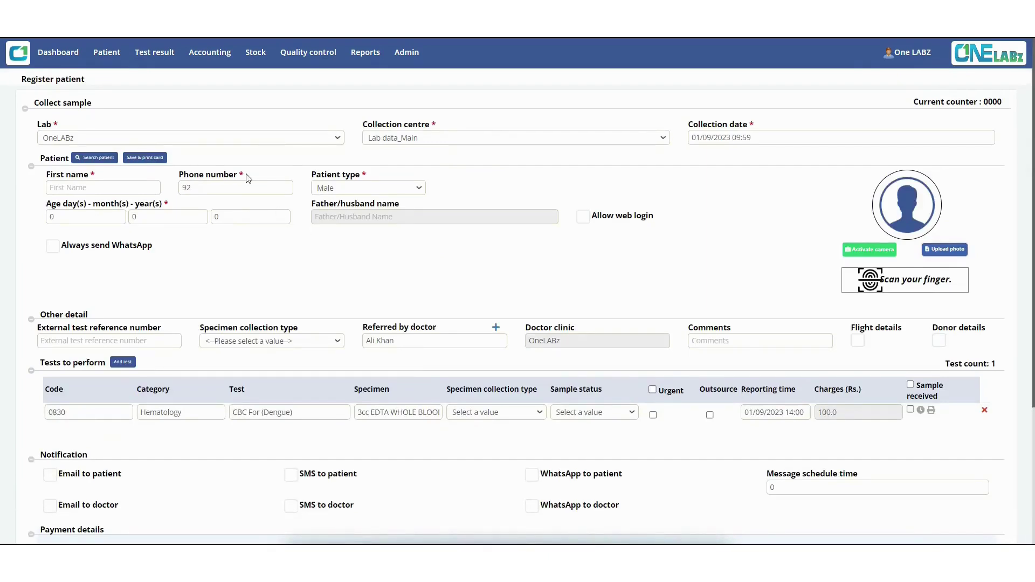
mouse_move(414, 58)
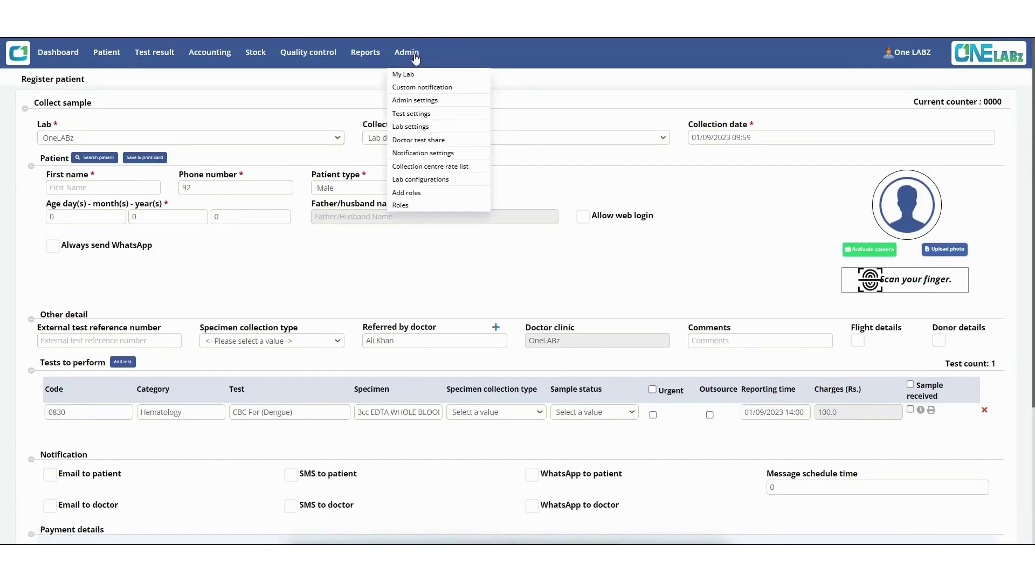
left_click(416, 128)
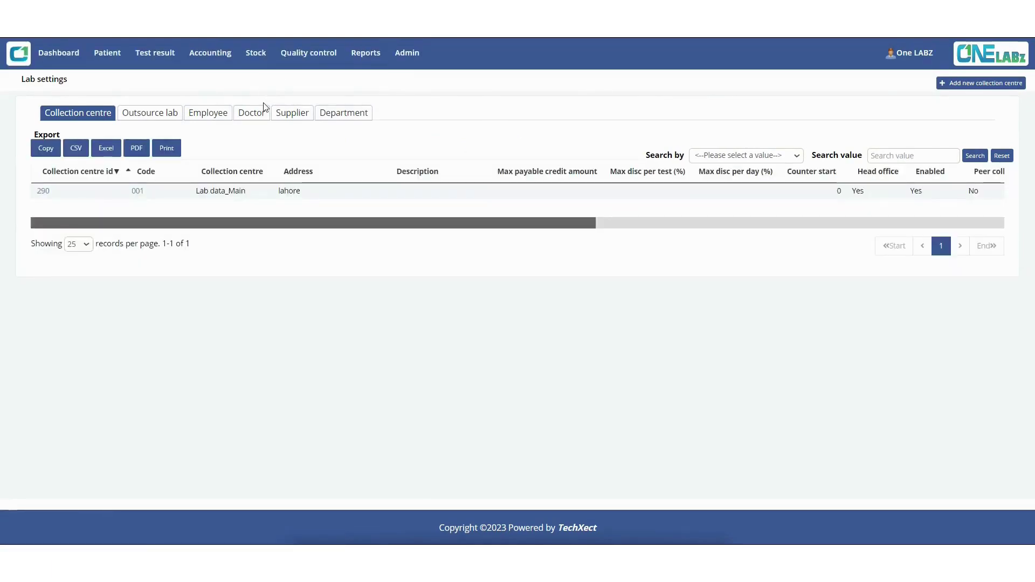
left_click(252, 113)
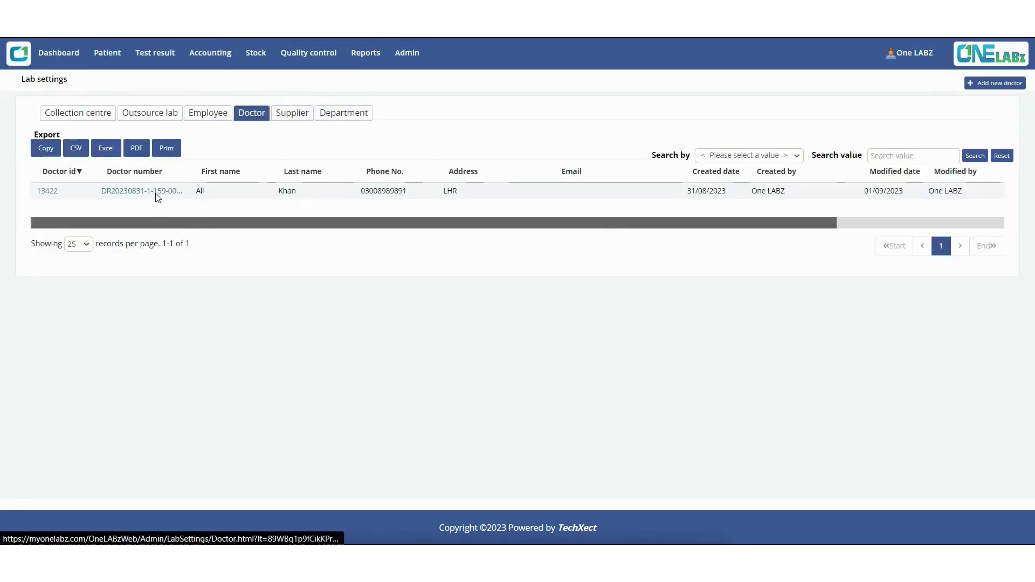
left_click(156, 192)
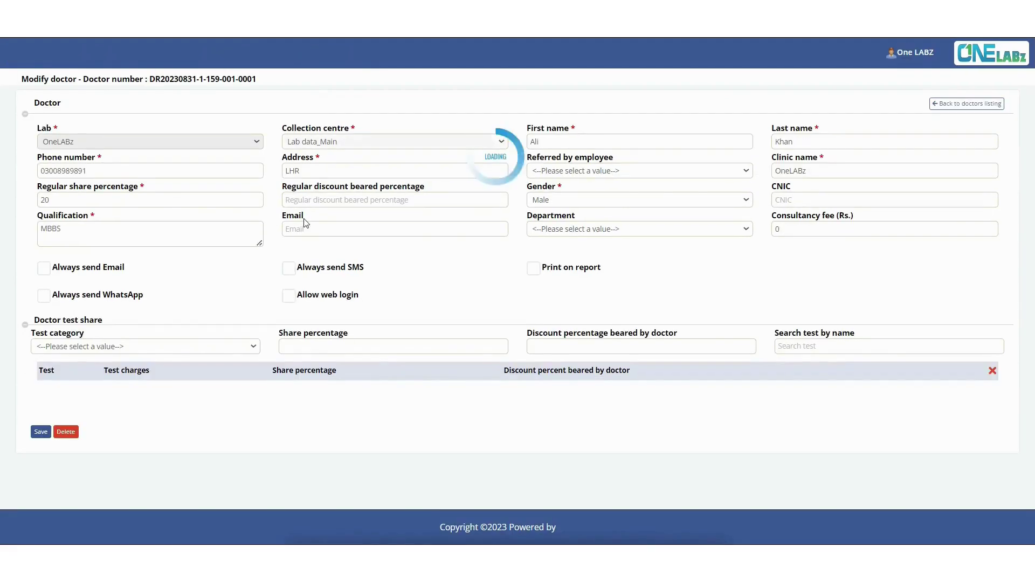
left_click(301, 199)
type("50")
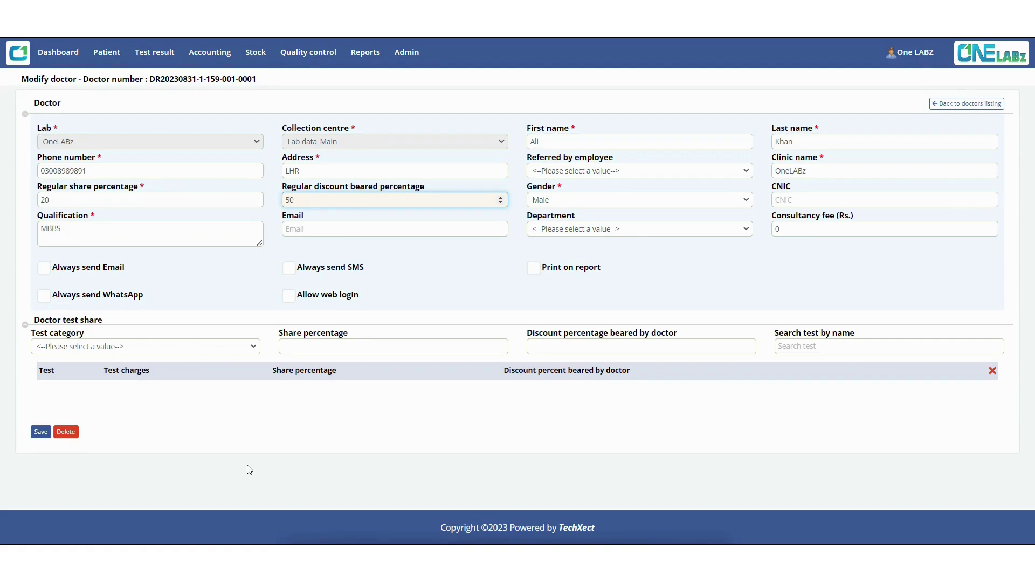
left_click(40, 432)
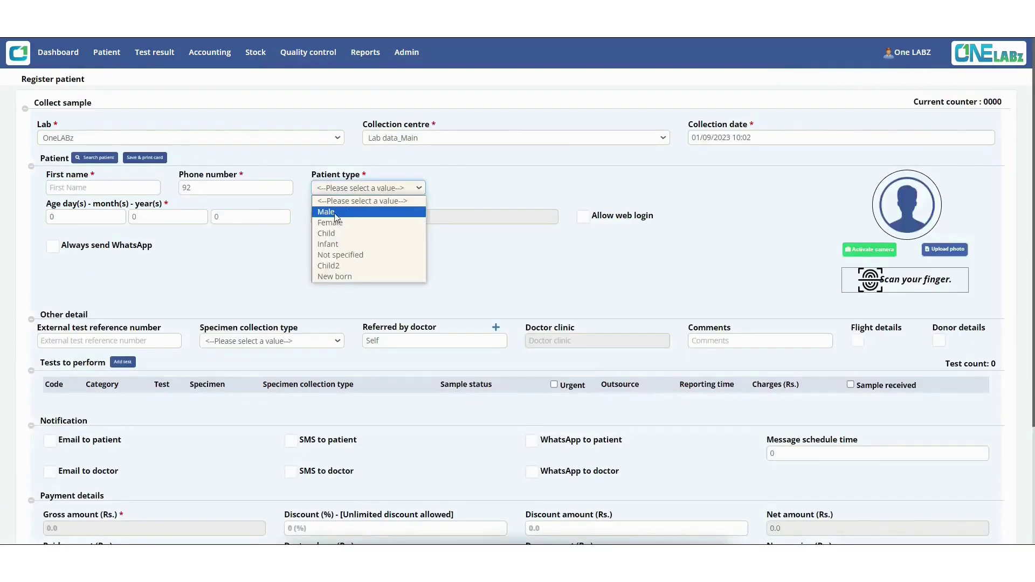
left_click(335, 216)
Step: Choose the referring doctor and add the CBC For (Dengue) test
left_click(366, 344)
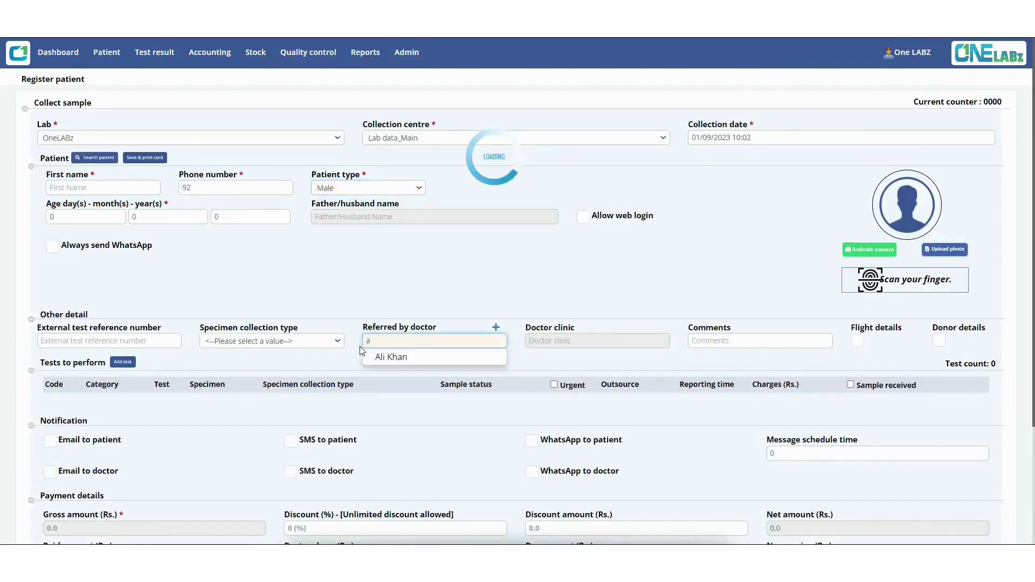
key("Return")
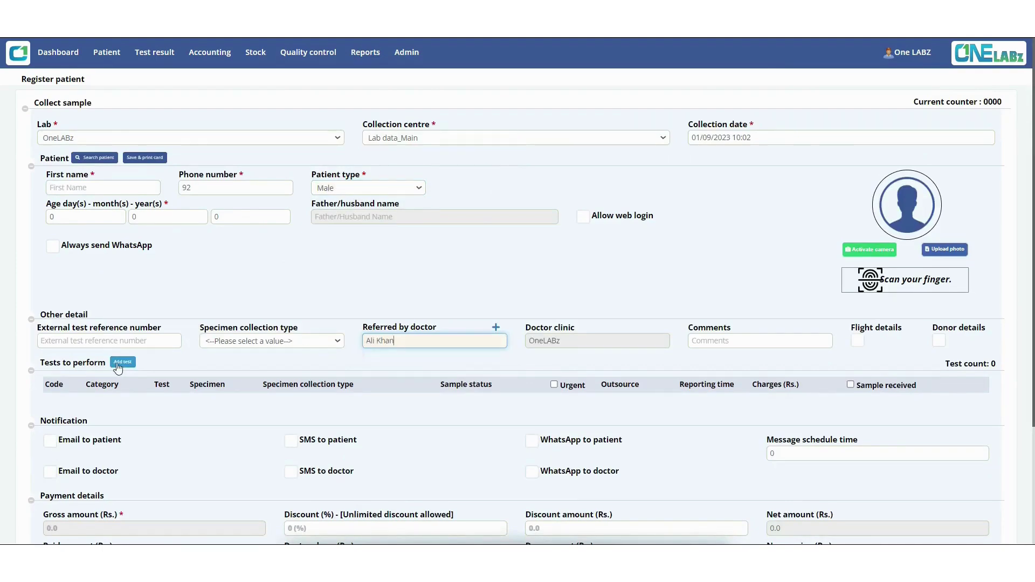
left_click(122, 363)
left_click(248, 412)
type("cbc")
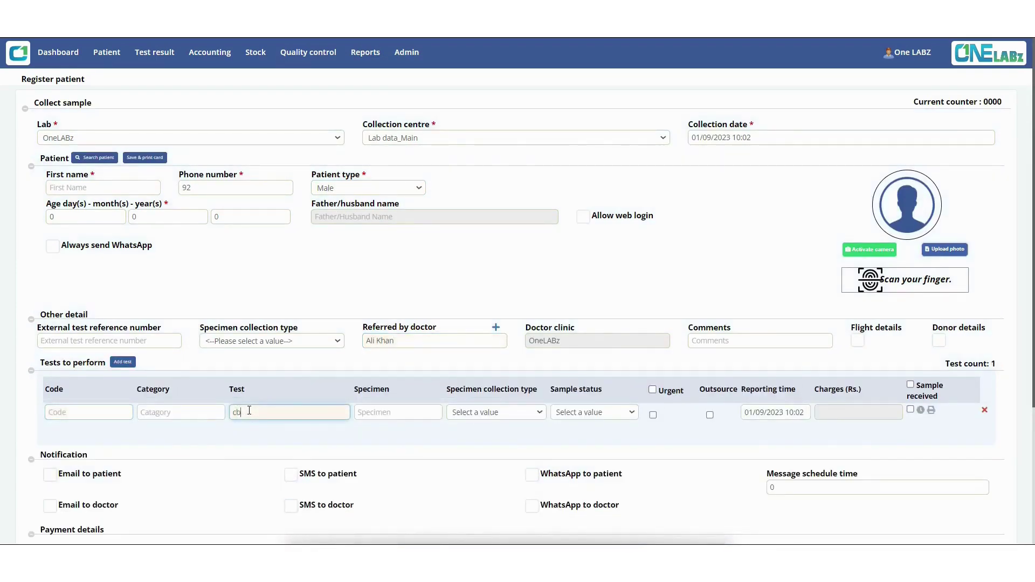
key("Down")
key("Down")
key("Return")
Step: Enter a 20% discount so doctor share recalculates to 10.0
scroll(249, 411, "down", 4)
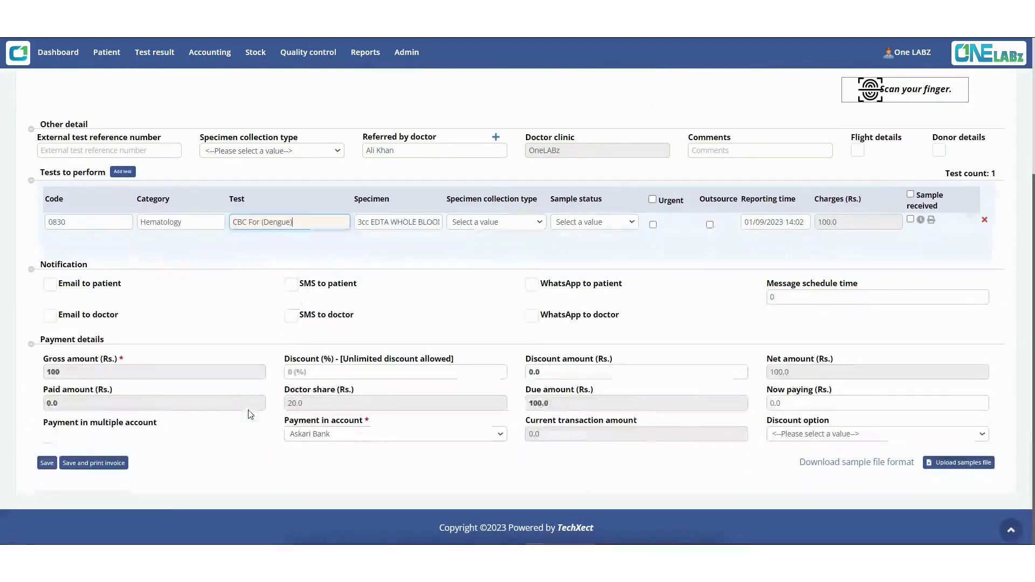
left_click(309, 373)
type("20")
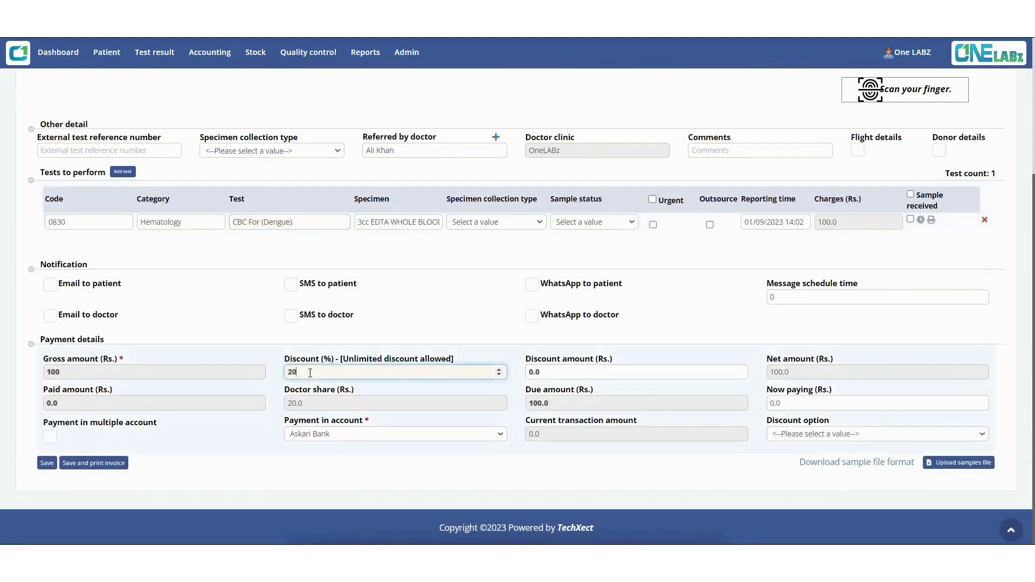
left_click(446, 340)
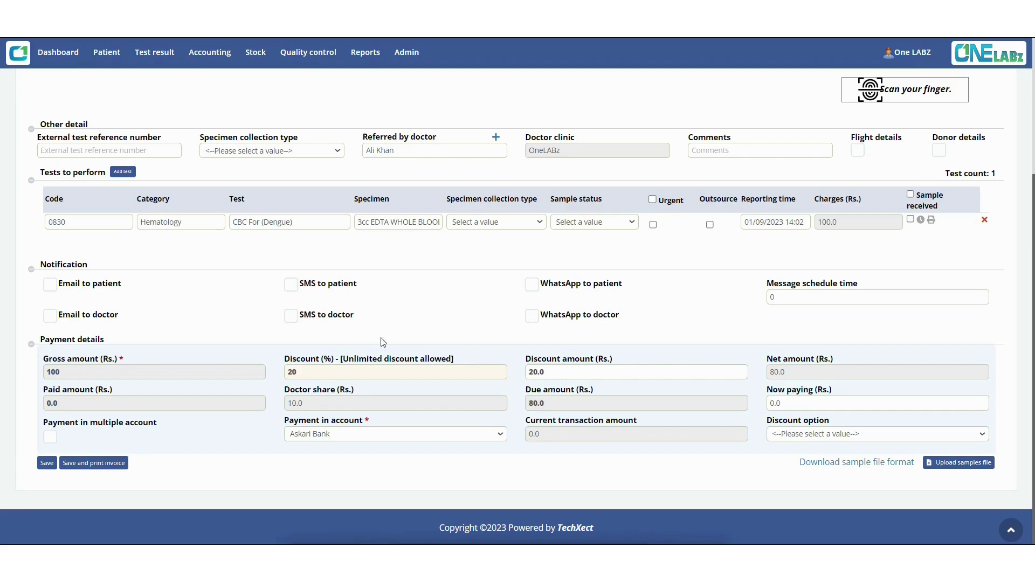
Step: Replace the 20% discount with 40%, then start editing the Discount (%) field again
left_click(317, 369)
key("BackSpace")
key("BackSpace")
type("40")
left_click(474, 335)
left_click(327, 370)
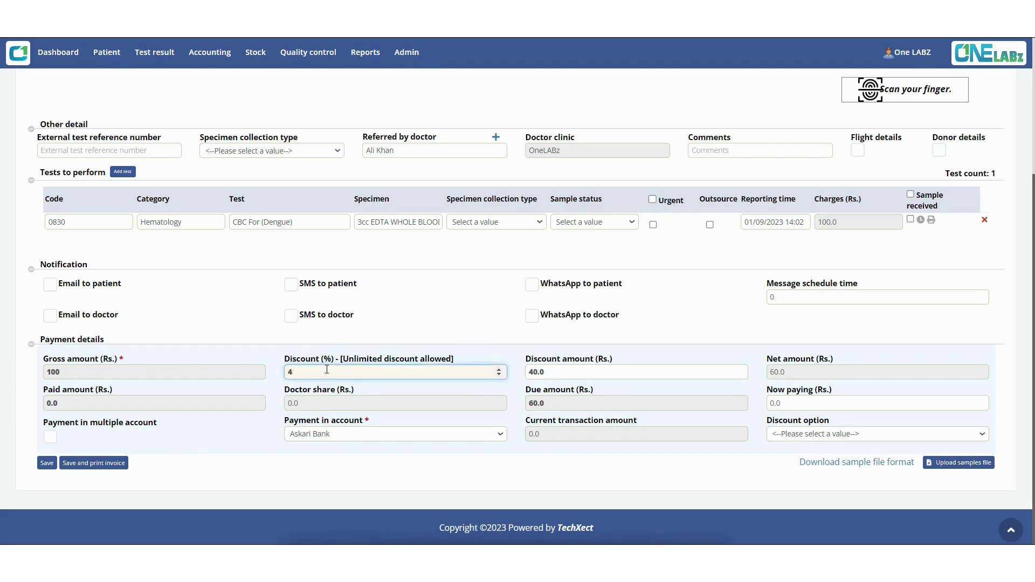
Step: Apply a 41% discount, triggering the doctor-share error, then set Regular discount beared percentage to 0
type("1")
left_click(441, 334)
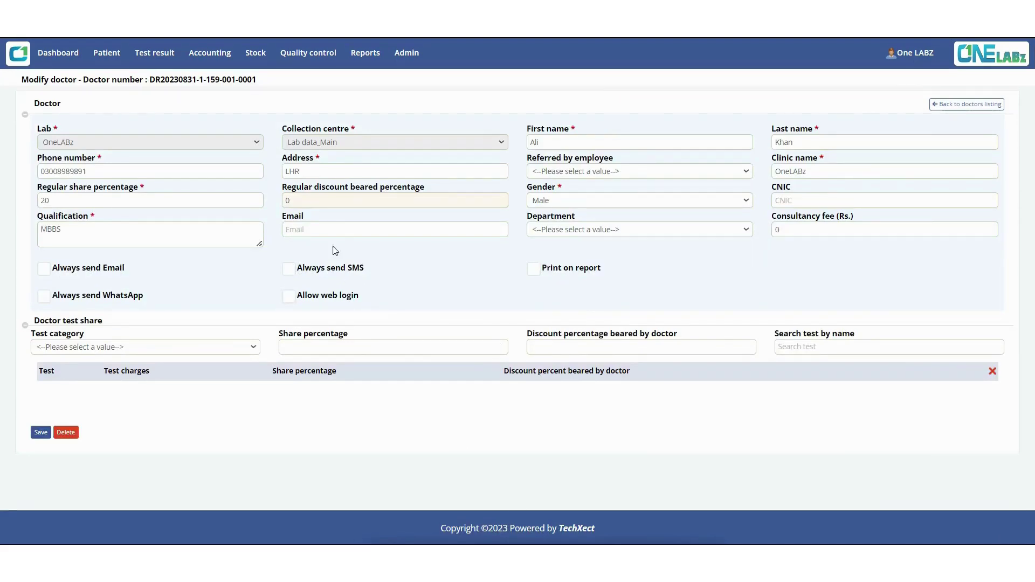
left_click(301, 199)
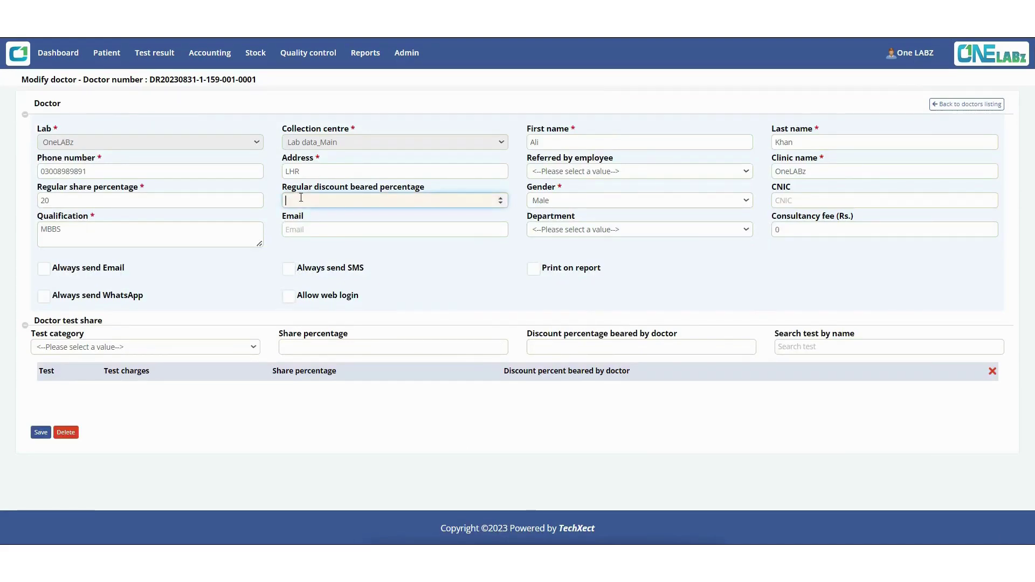
key("BackSpace")
left_click(318, 205)
type("0")
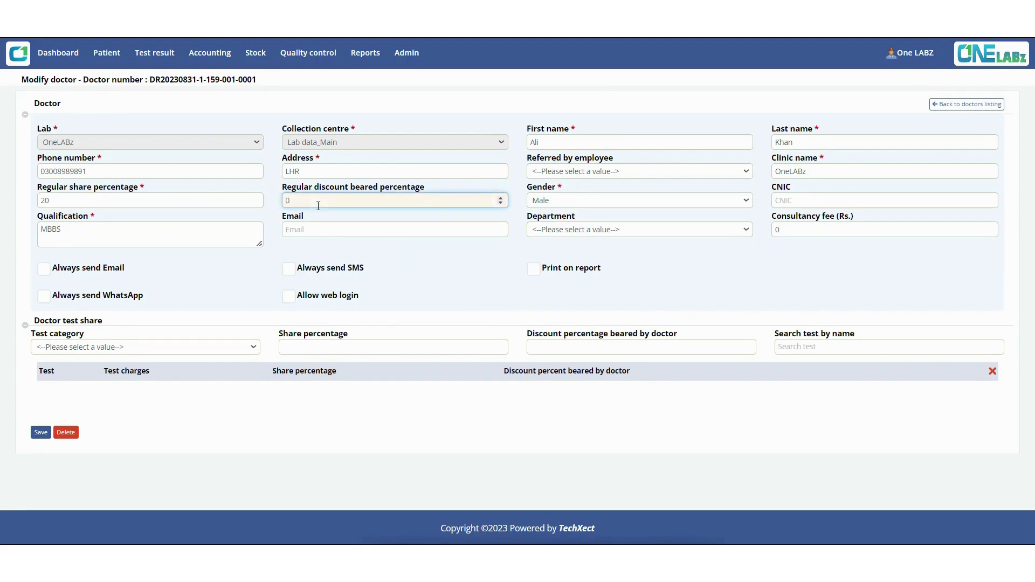